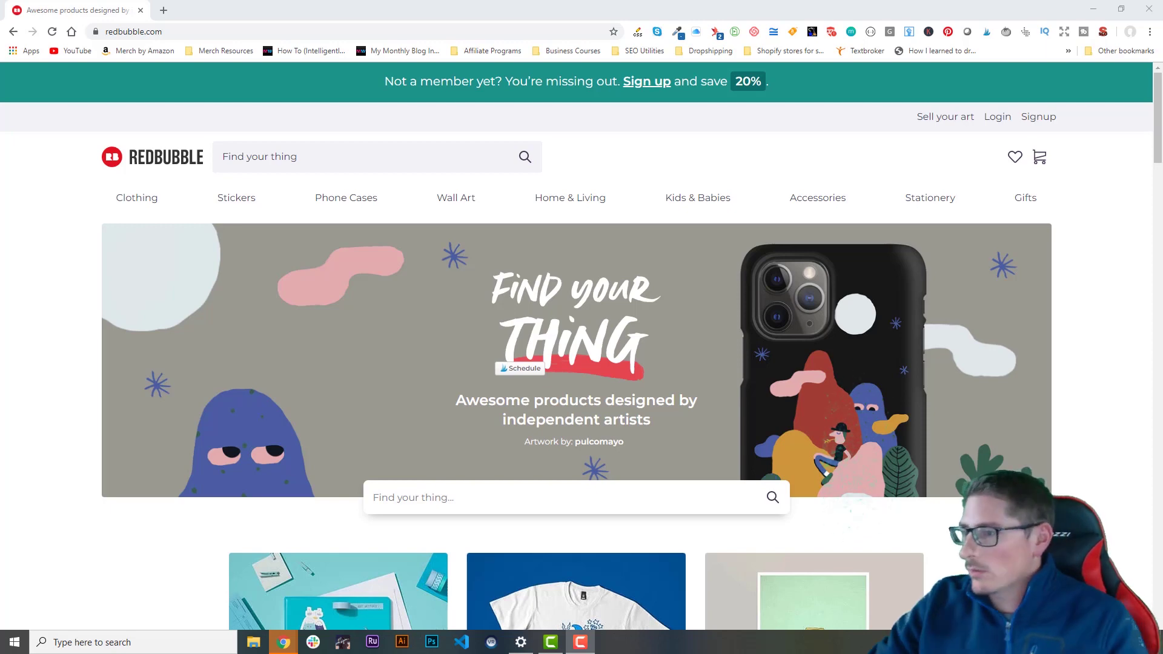
# Step: Go from the 'Sell your art' page to the Join Redbubble signup form via 'GET STARTED, IT'S FREE'
pyautogui.click(953, 121)
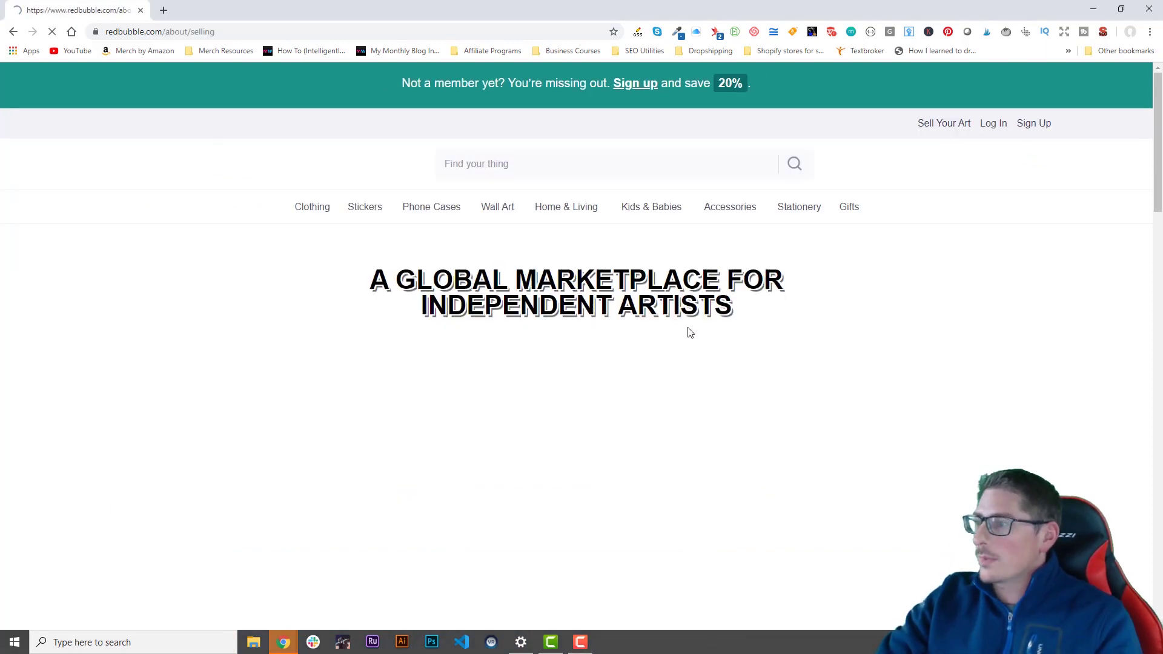
pyautogui.scroll(-3, 959, 447)
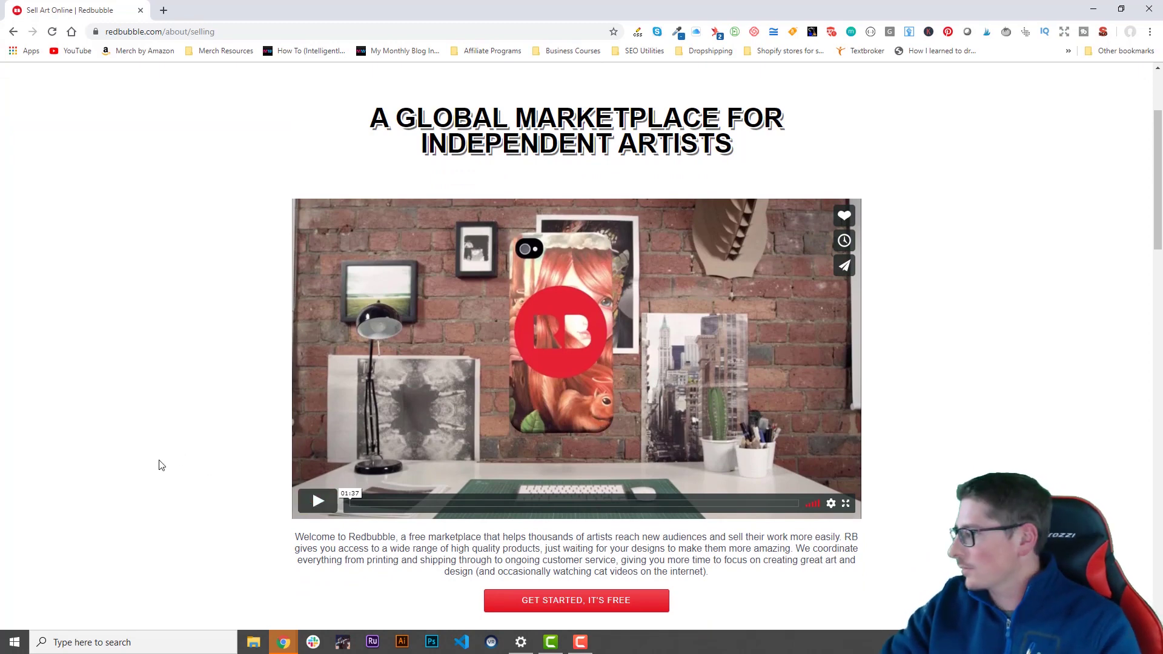
pyautogui.scroll(-3, 206, 449)
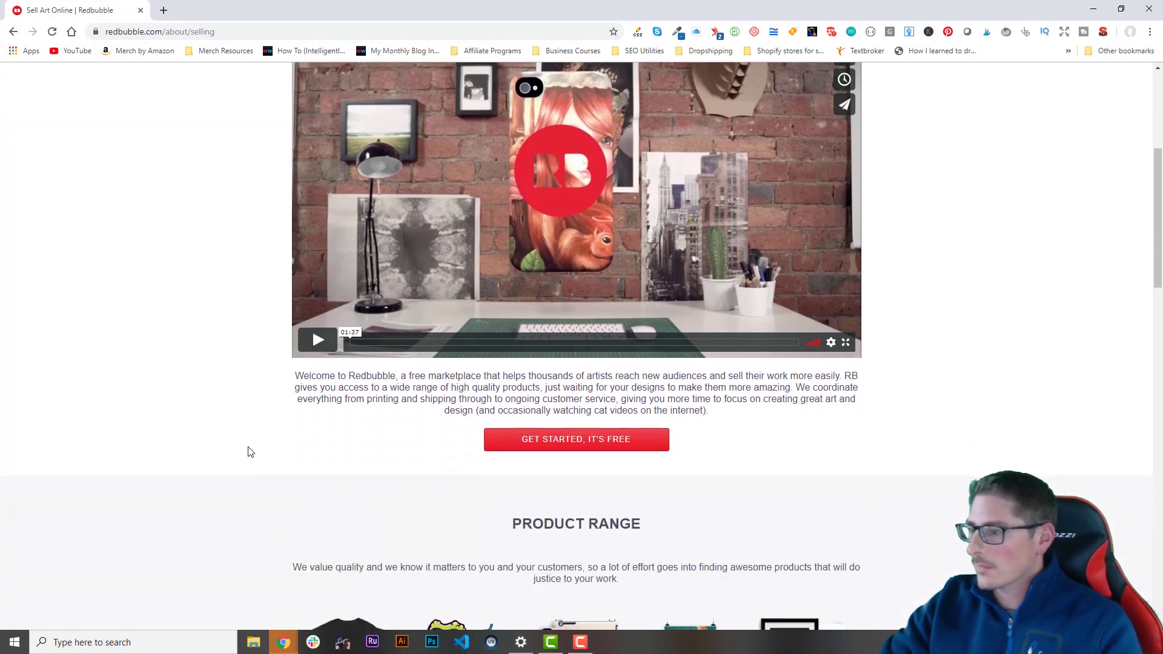
pyautogui.click(586, 446)
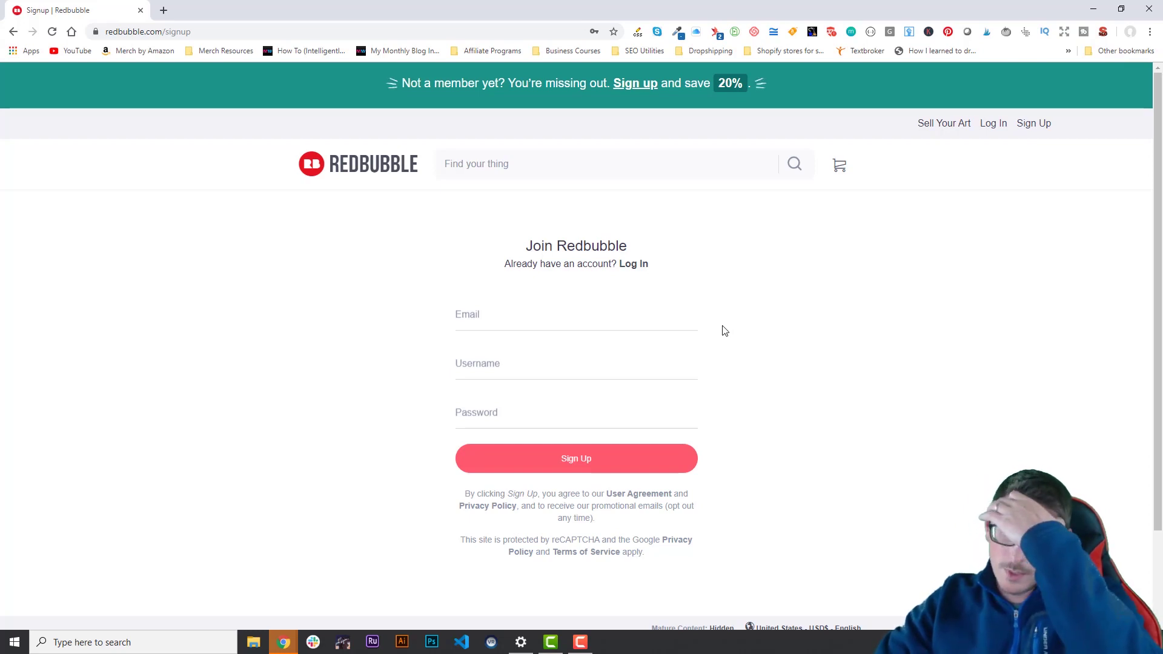
# Step: Fill the signup form with the account email, a username and the browser-suggested password
pyautogui.click(574, 320)
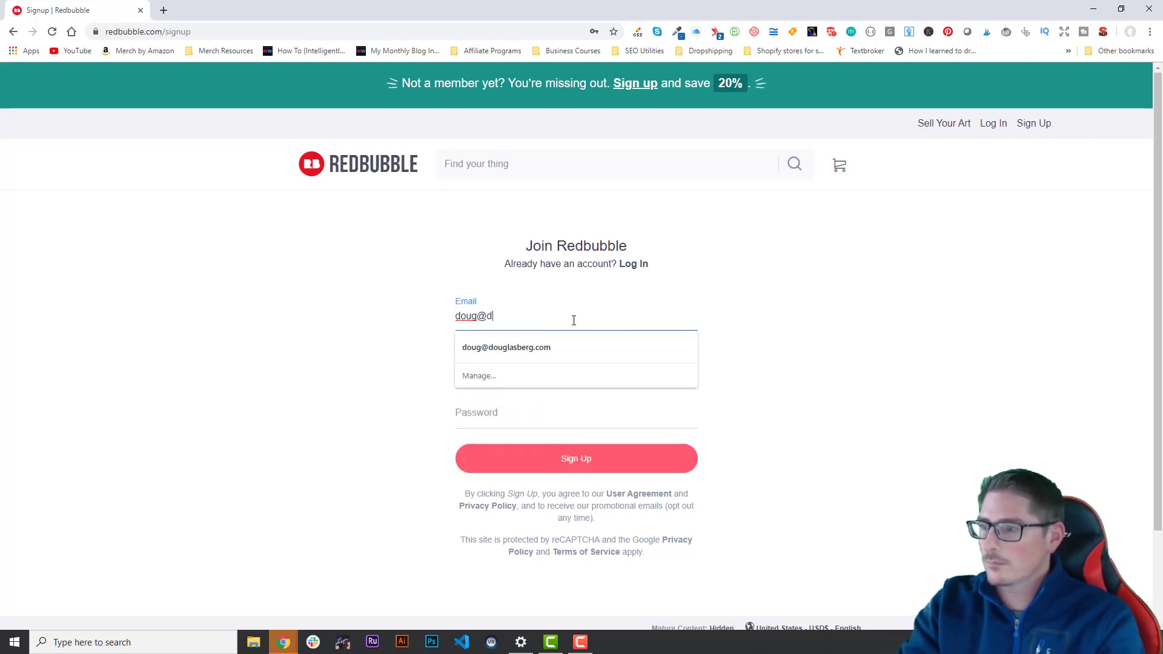
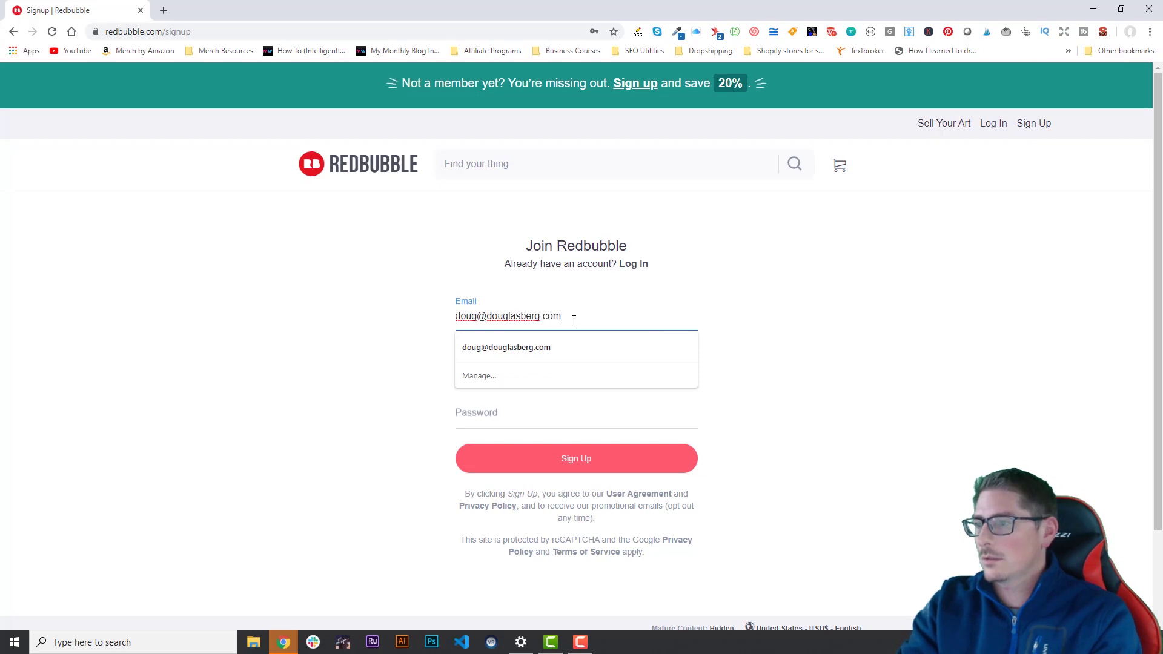
pyautogui.press('Tab')
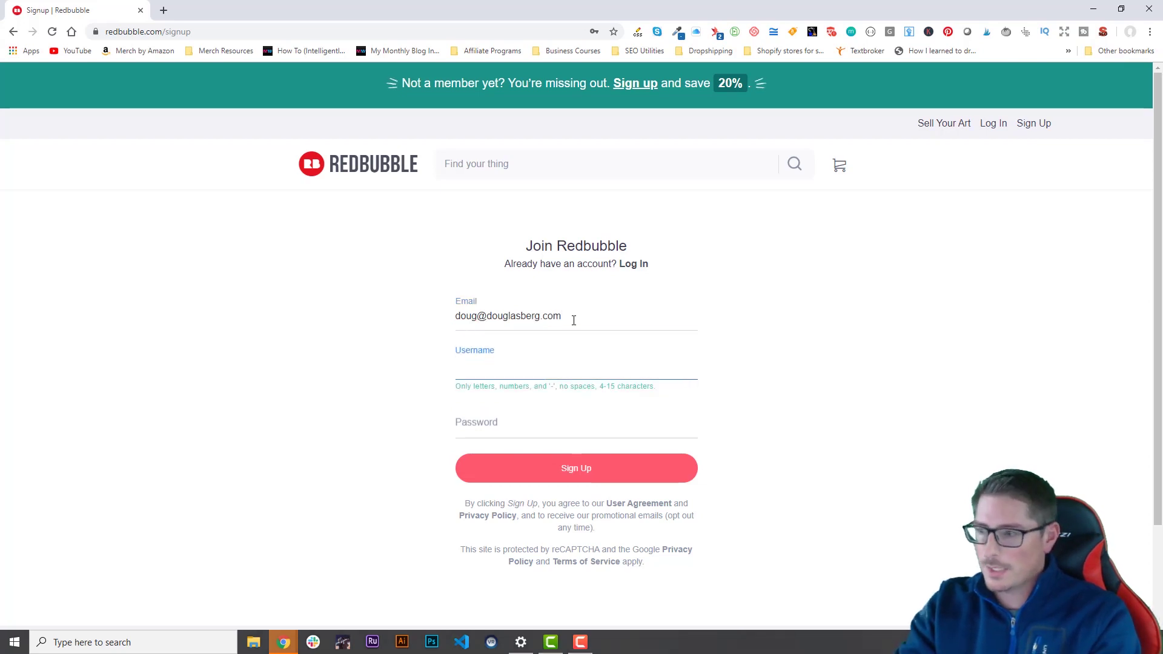
pyautogui.press('Tab')
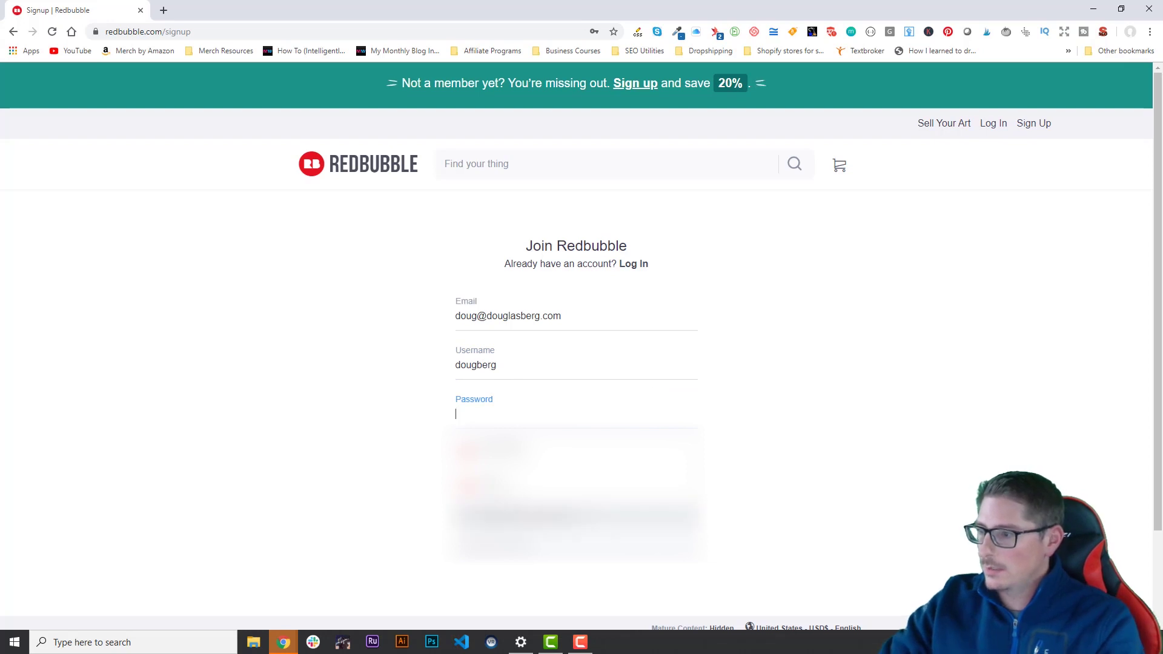
pyautogui.click(714, 540)
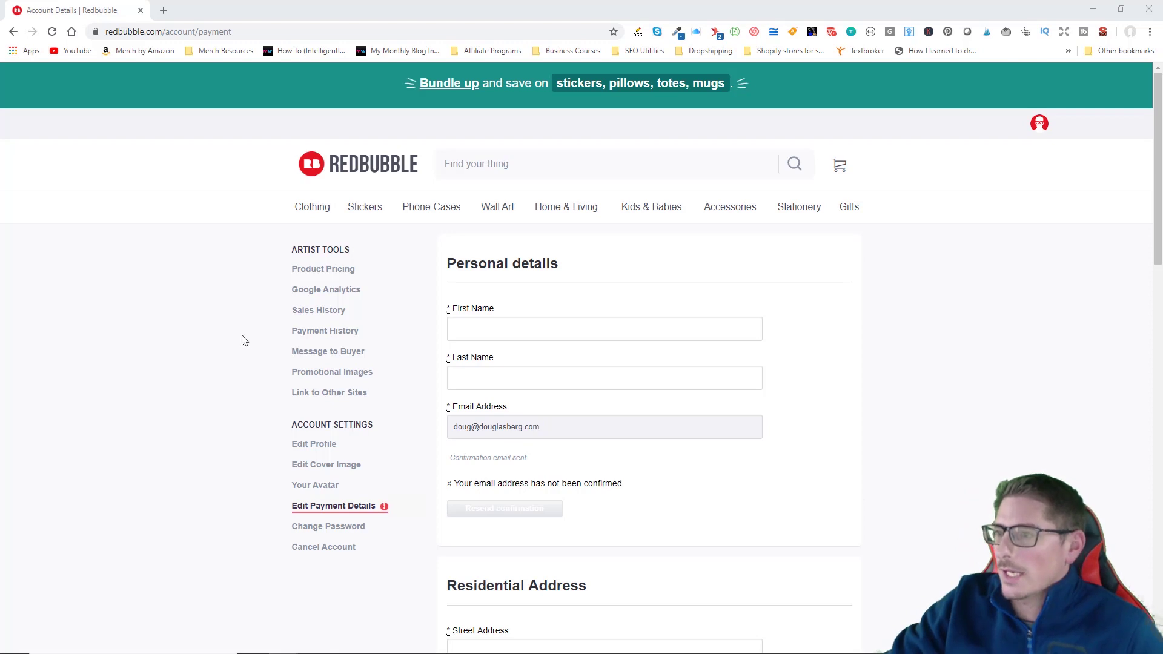
# Step: Switch to Gmail to view Redbubble's 'Confirm email address' message
pyautogui.moveTo(1039, 123)
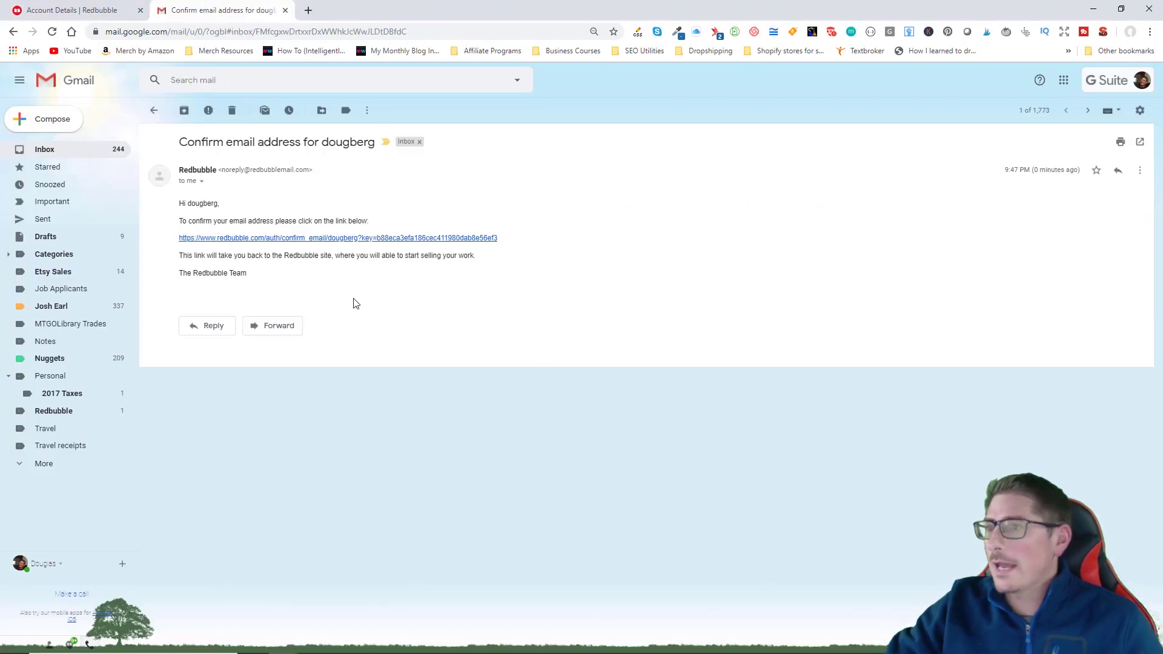
# Step: Confirm the email through the message's link, then close the settings and Gmail tabs
pyautogui.click(410, 238)
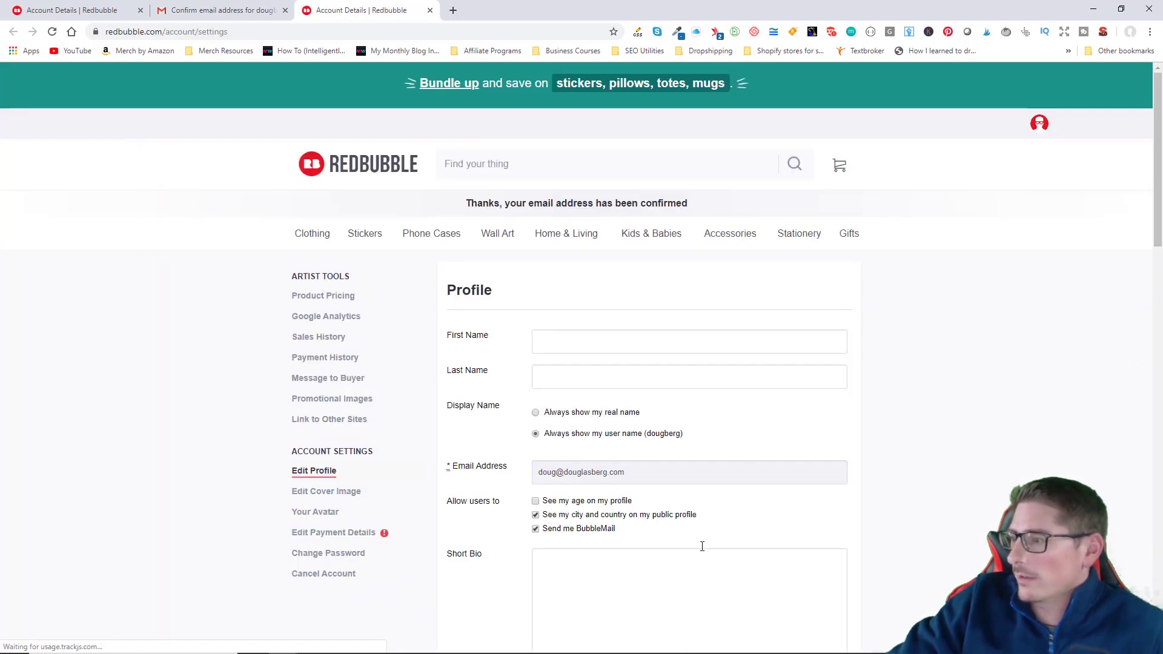
pyautogui.scroll(-3, 870, 545)
pyautogui.scroll(-1, 584, 493)
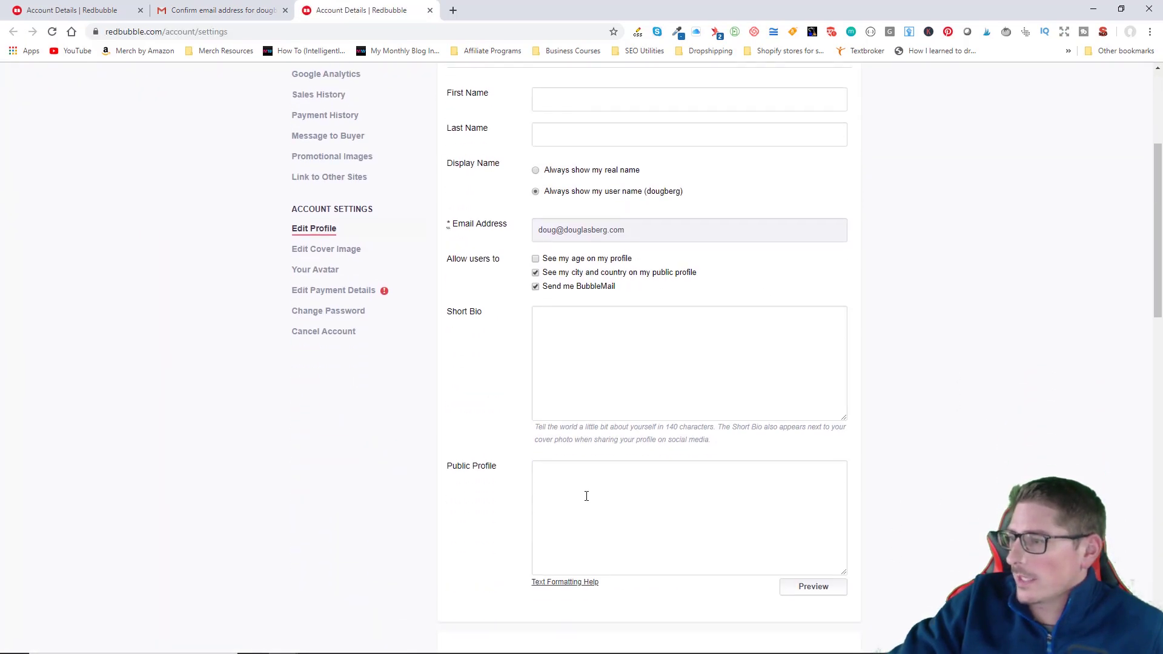
pyautogui.scroll(4, 584, 494)
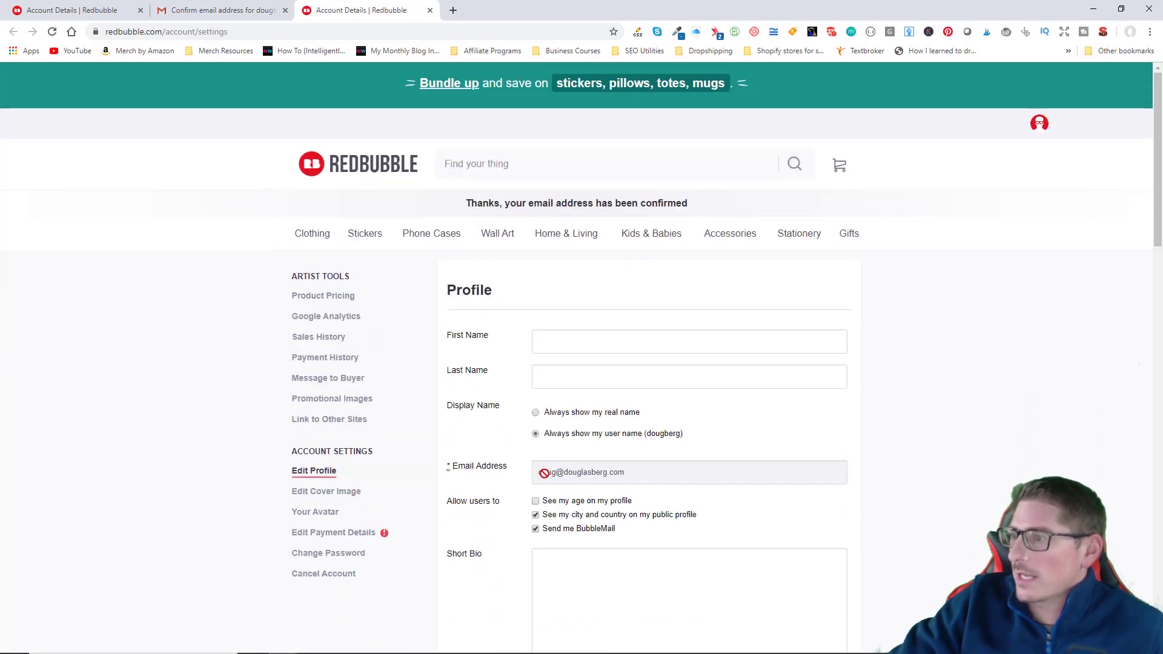
pyautogui.click(431, 10)
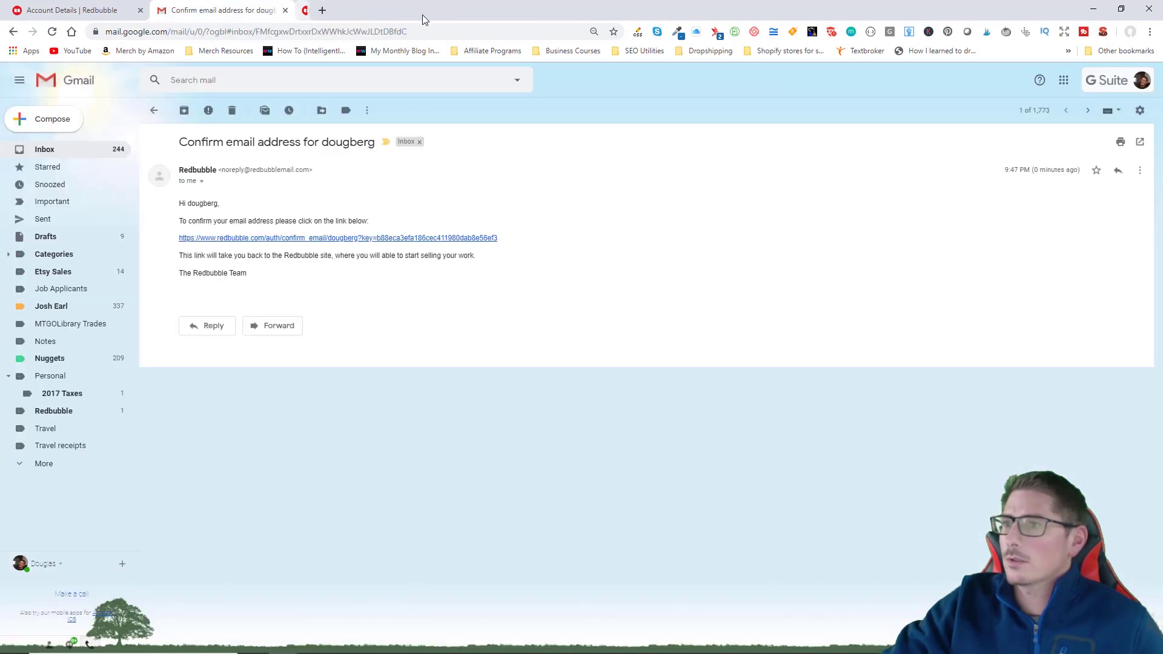
pyautogui.click(286, 10)
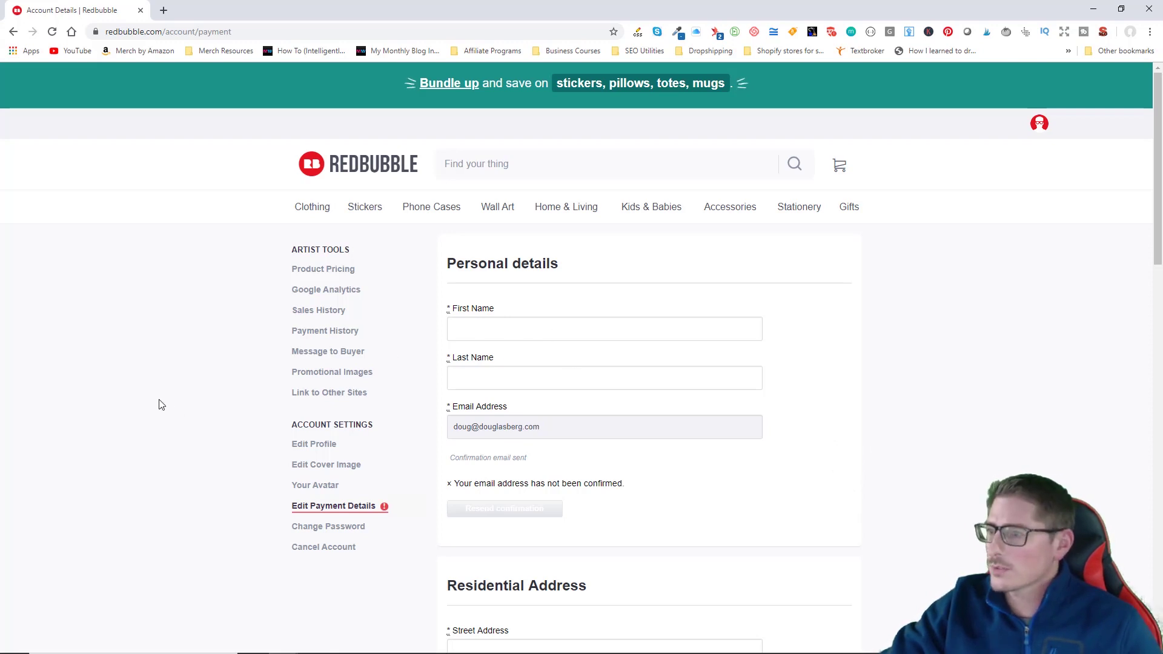
pyautogui.scroll(-1, 235, 437)
pyautogui.scroll(-2, 235, 437)
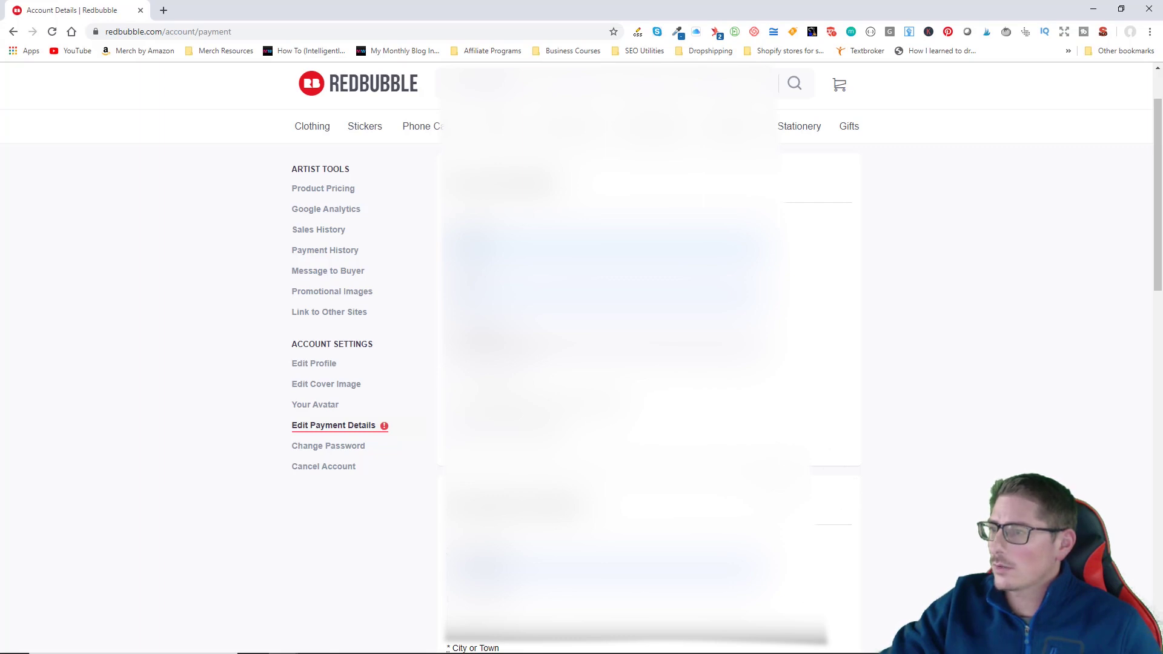
pyautogui.scroll(-4, 818, 503)
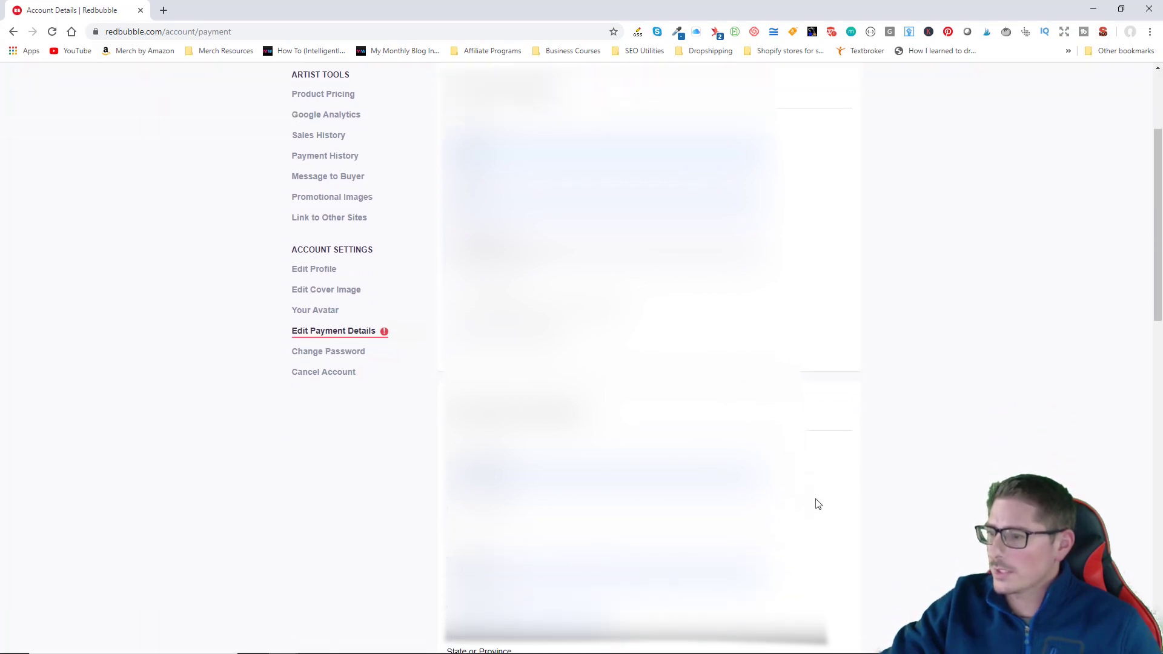
pyautogui.scroll(-4, 818, 505)
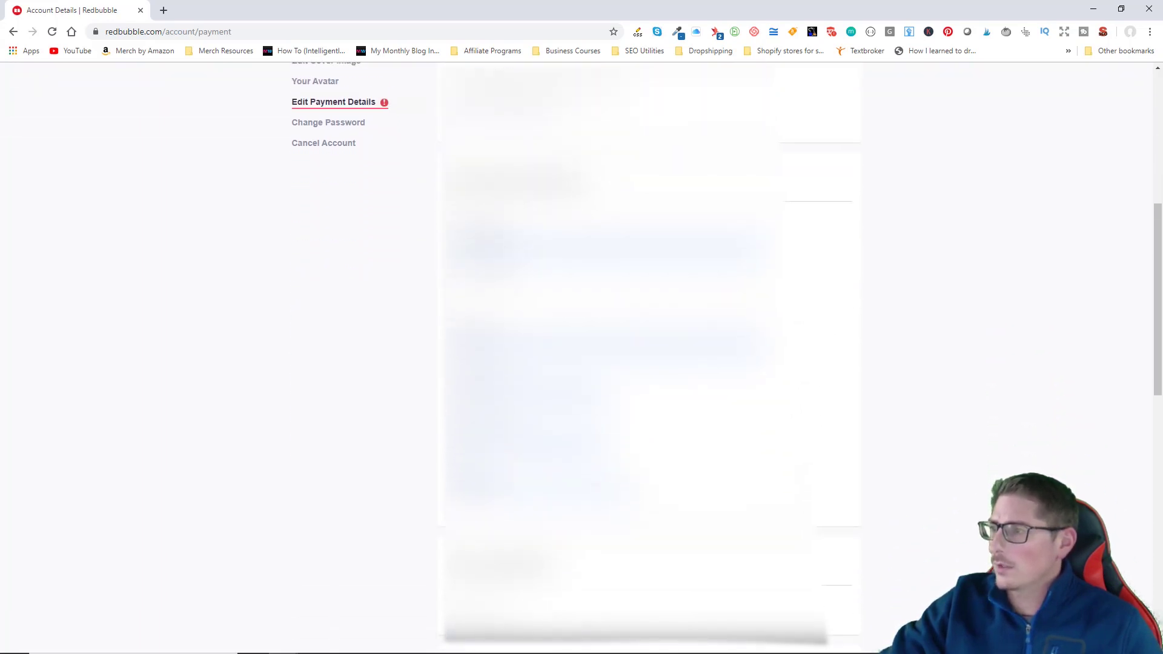
pyautogui.scroll(-8, 817, 503)
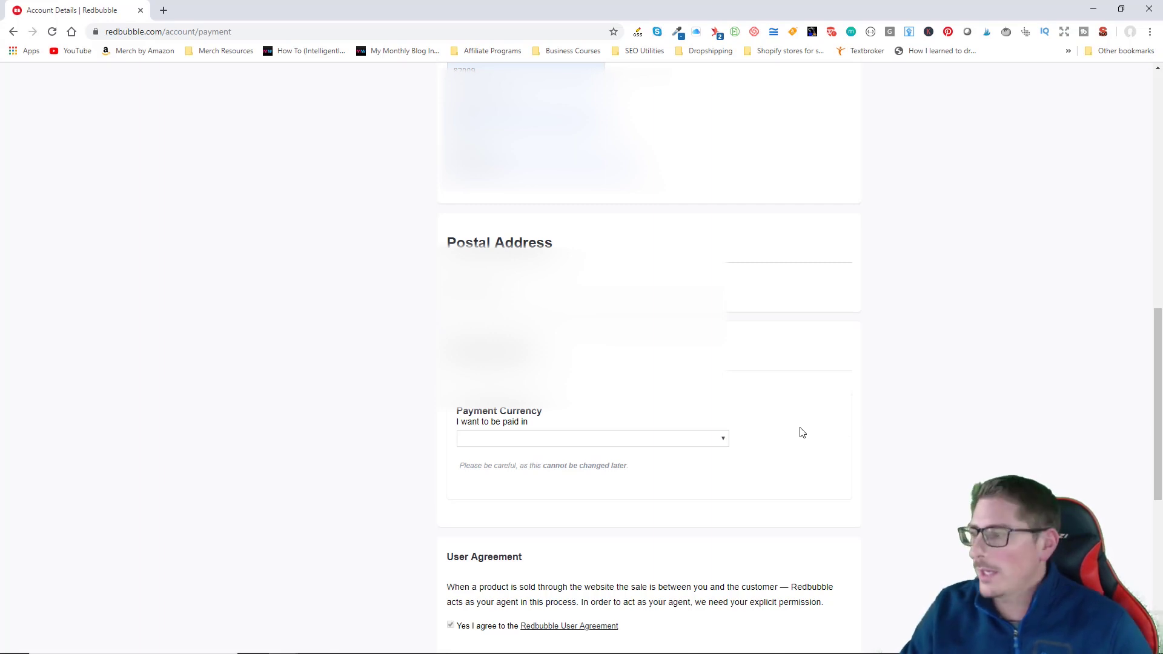
# Step: Choose United States Dollars (USD) as currency and Option 1, PayPal deposit, for payouts
pyautogui.click(723, 442)
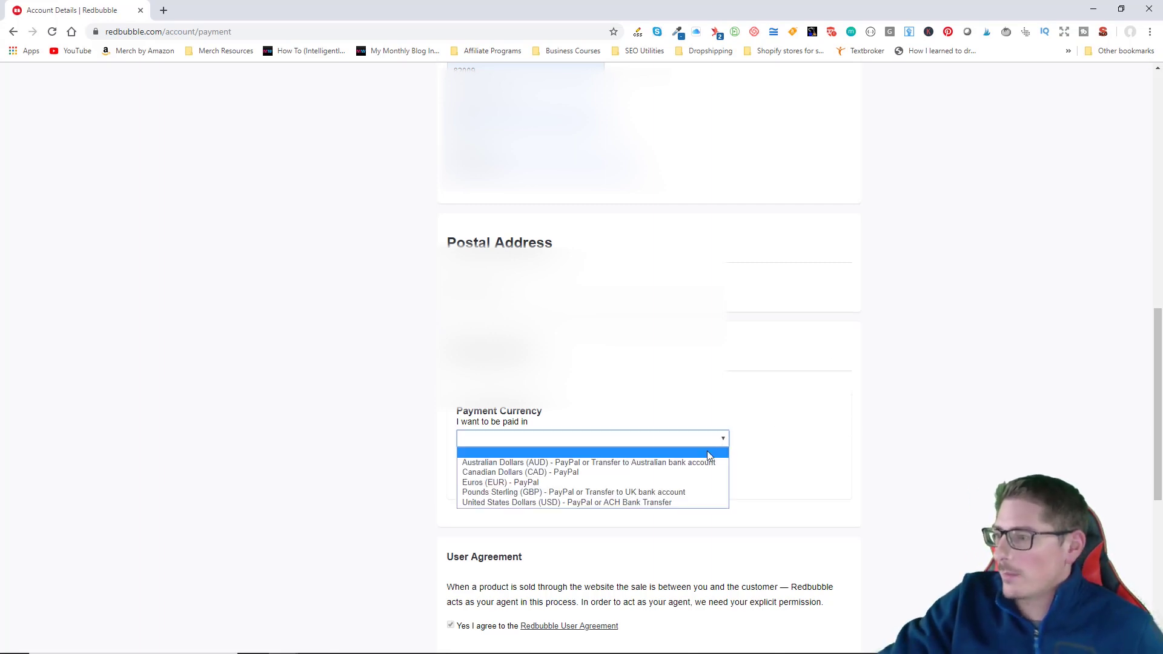
pyautogui.click(696, 505)
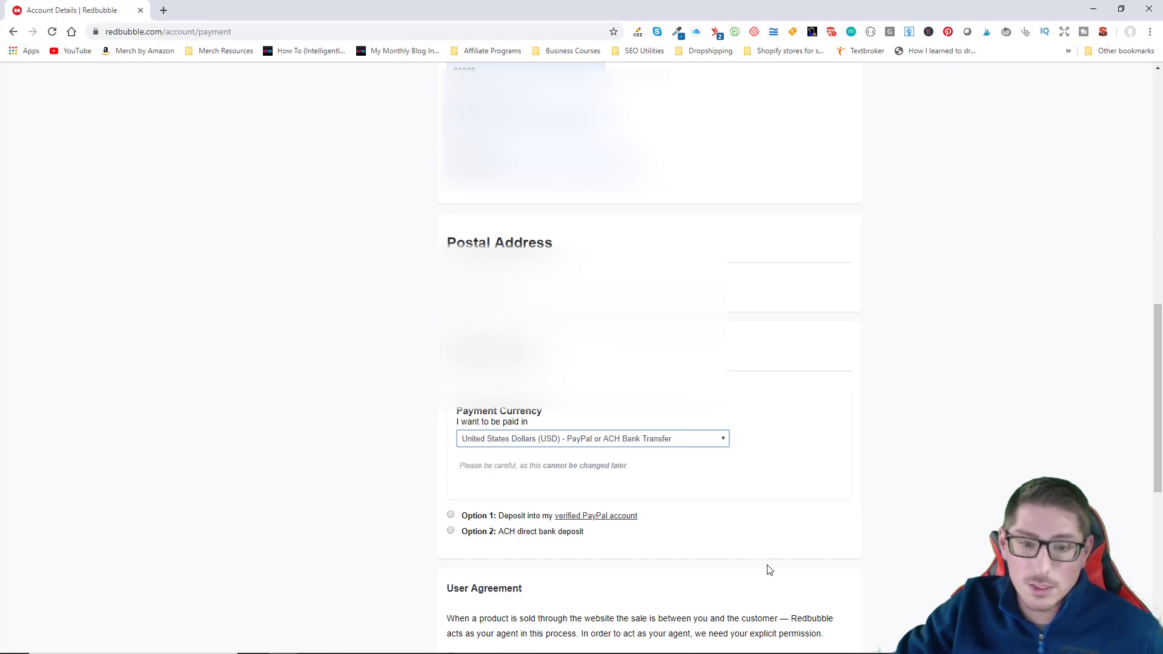
pyautogui.click(451, 515)
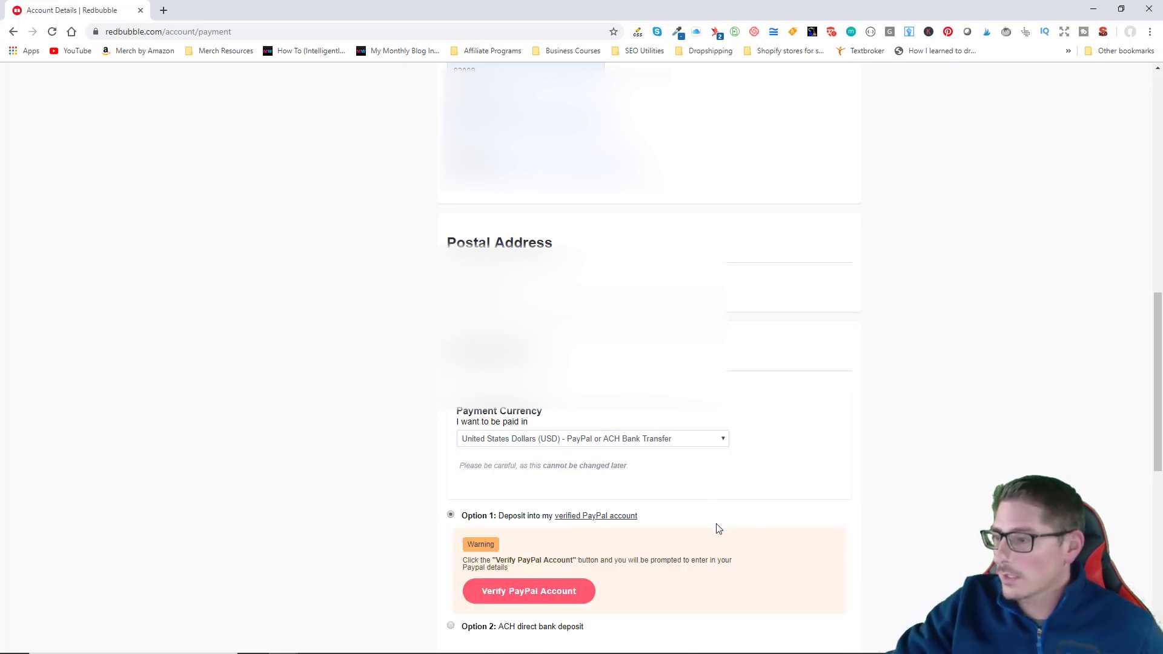
pyautogui.scroll(-1, 872, 575)
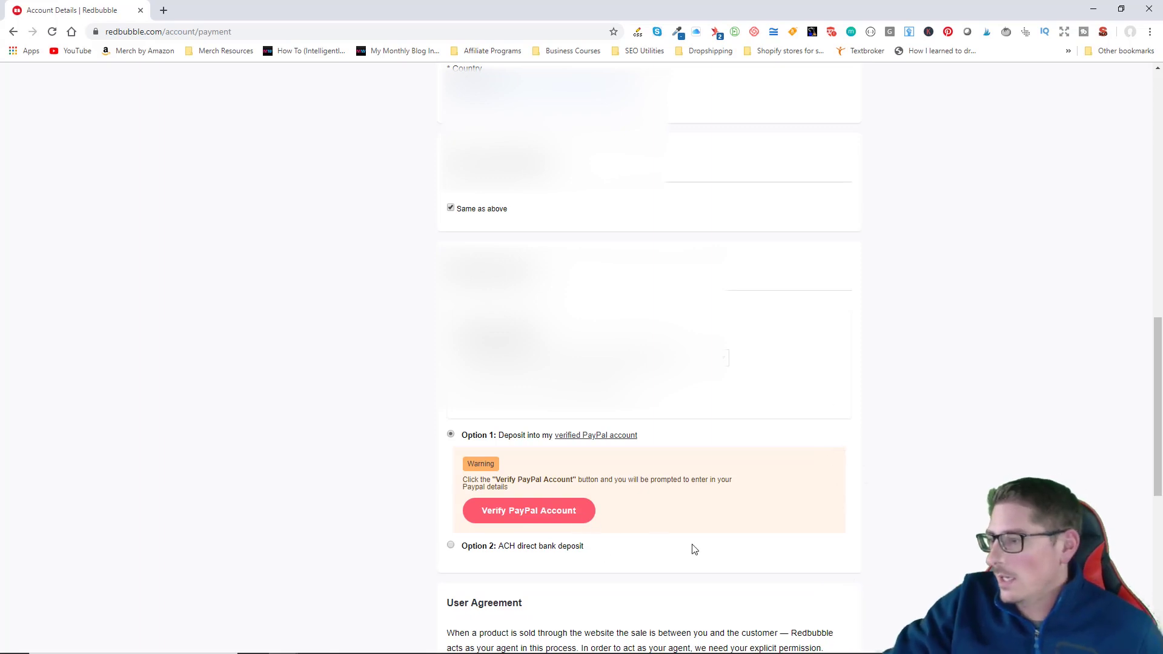
pyautogui.scroll(-1, 642, 521)
# Step: Connect with PayPal and log in with the PayPal email and password to verify it
pyautogui.click(544, 434)
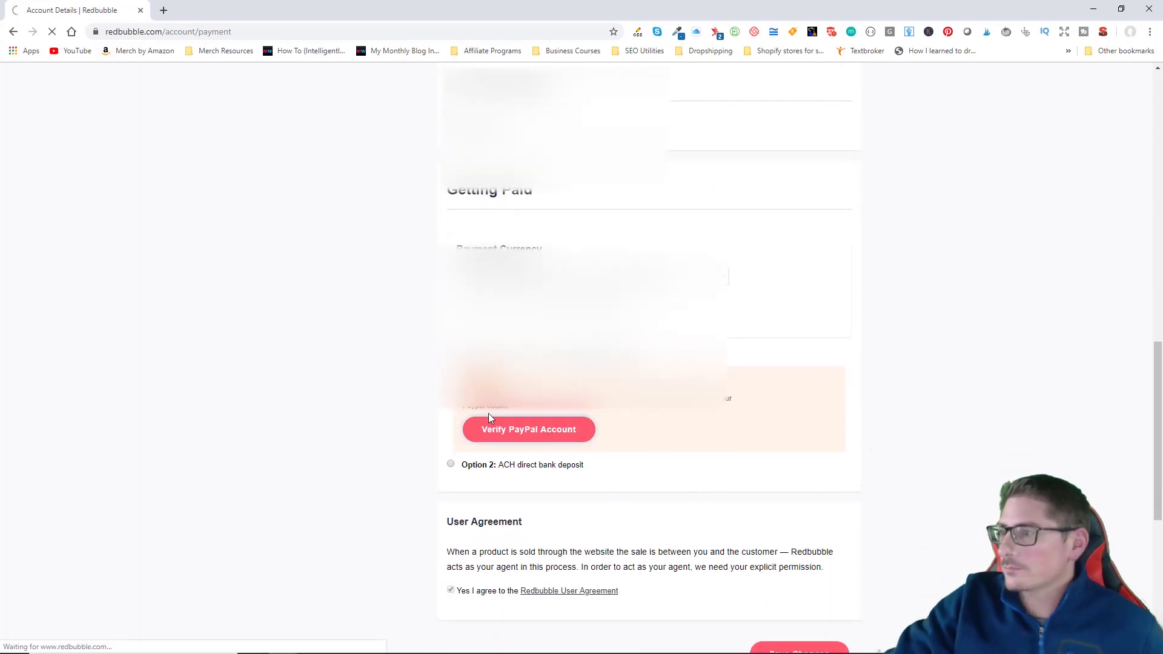
pyautogui.click(592, 351)
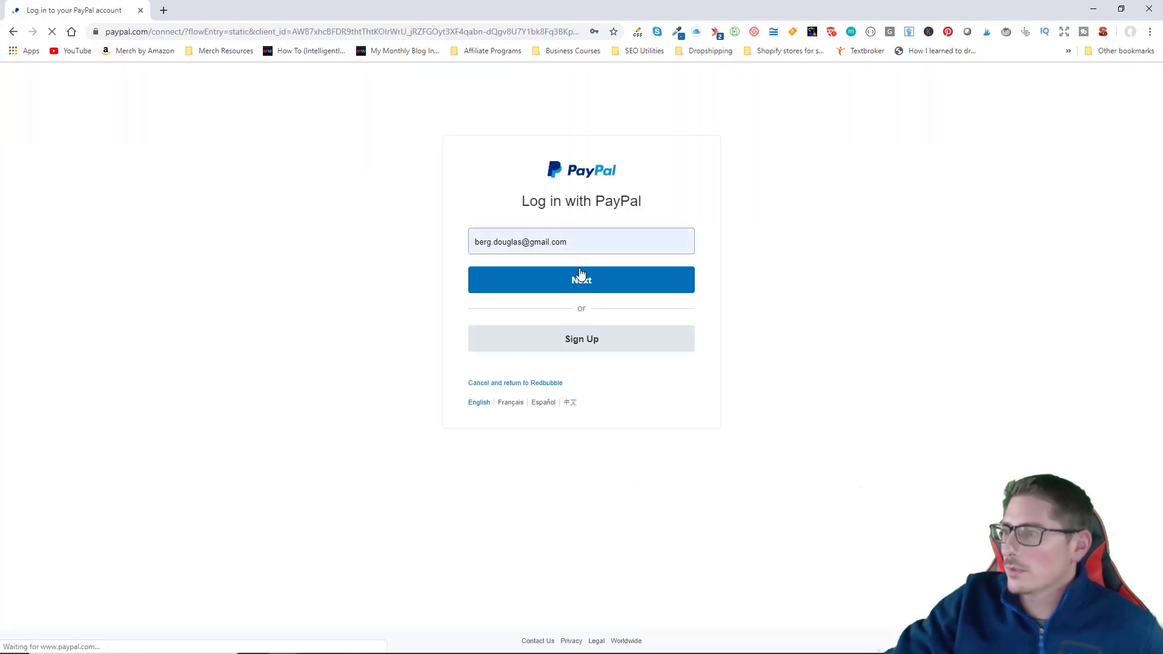
pyautogui.click(618, 291)
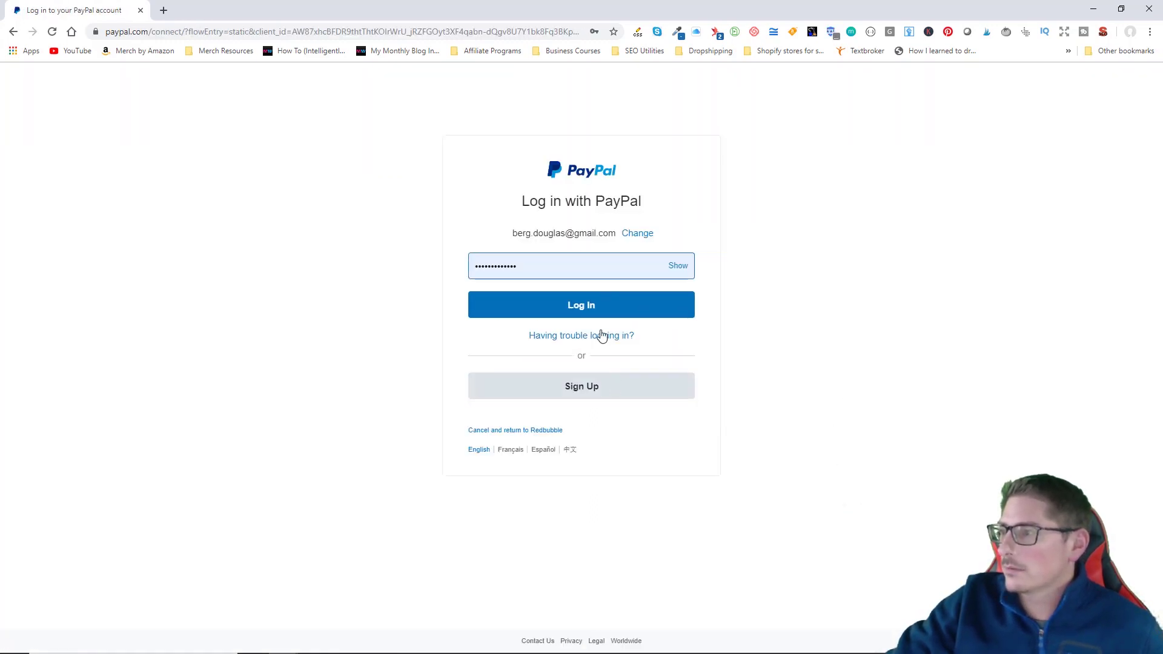
pyautogui.press('Return')
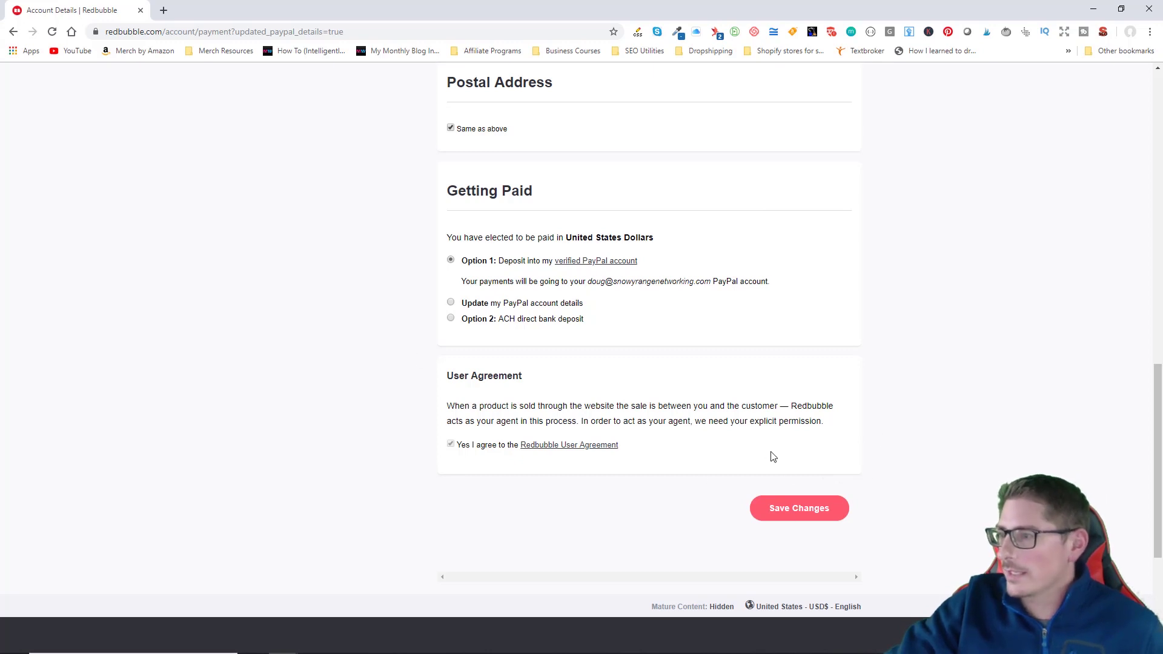
# Step: Save Changes on the payment details page so it reports the details were saved
pyautogui.click(814, 510)
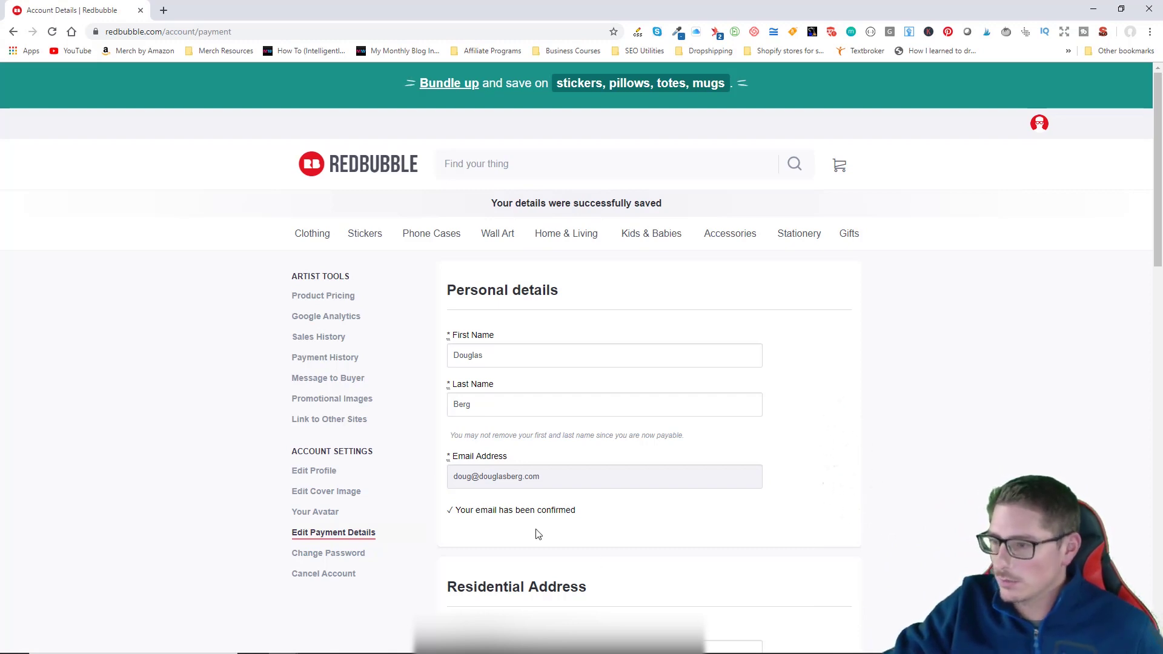
pyautogui.scroll(-4, 785, 509)
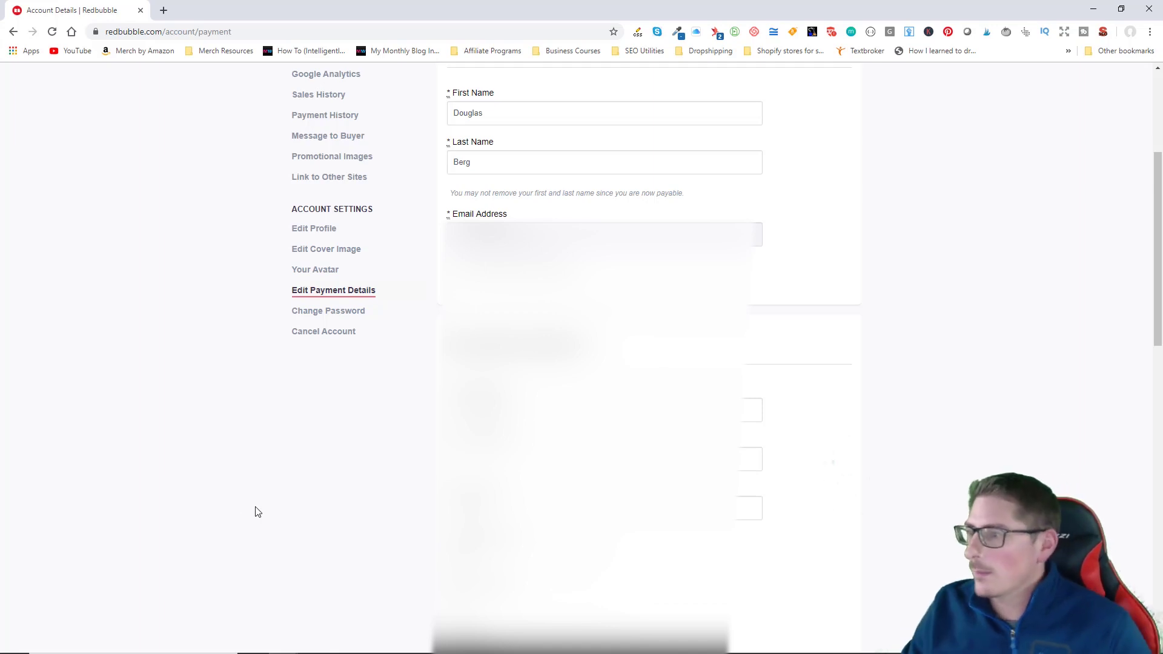
pyautogui.scroll(-3, 256, 512)
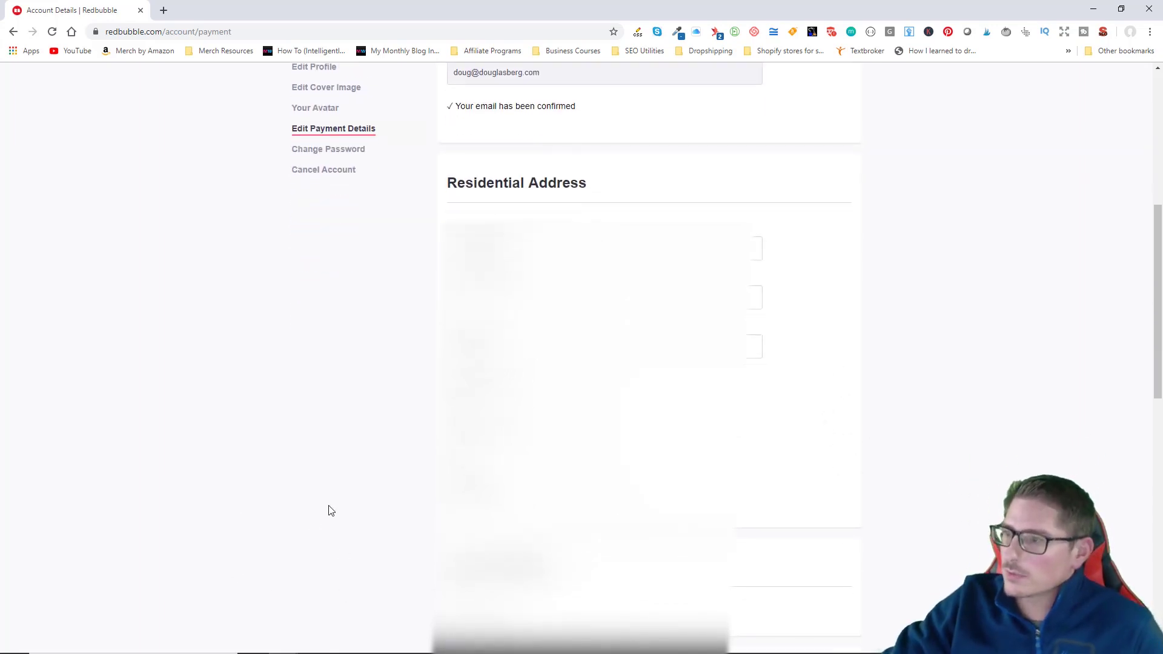
pyautogui.scroll(3, 330, 512)
pyautogui.scroll(1, 361, 524)
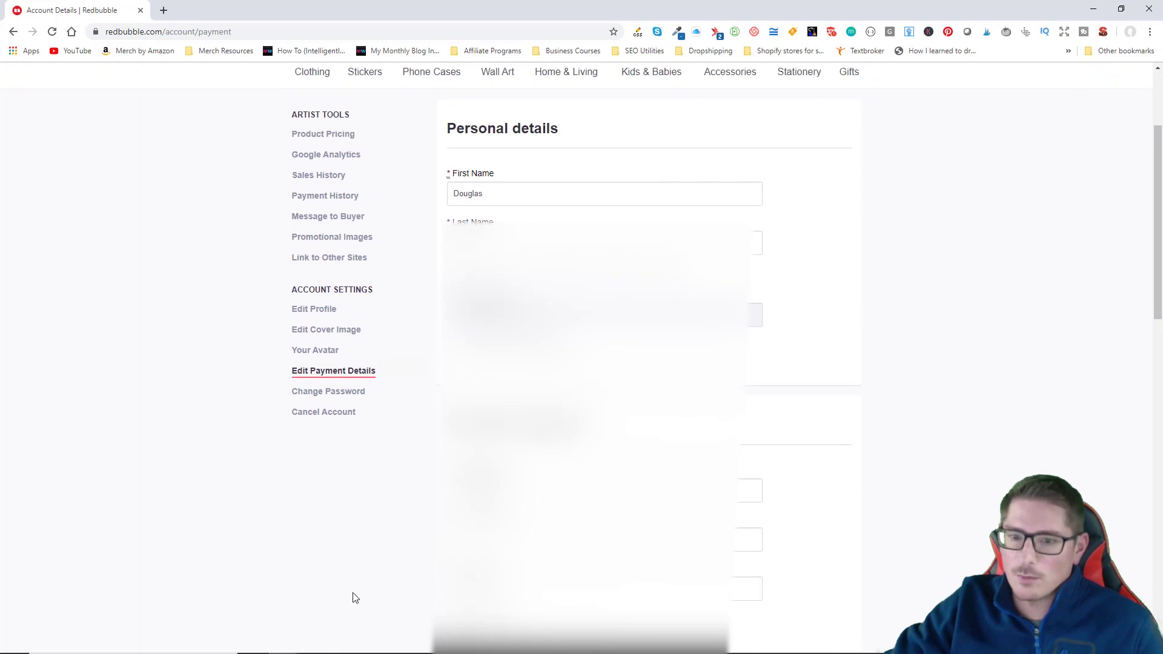